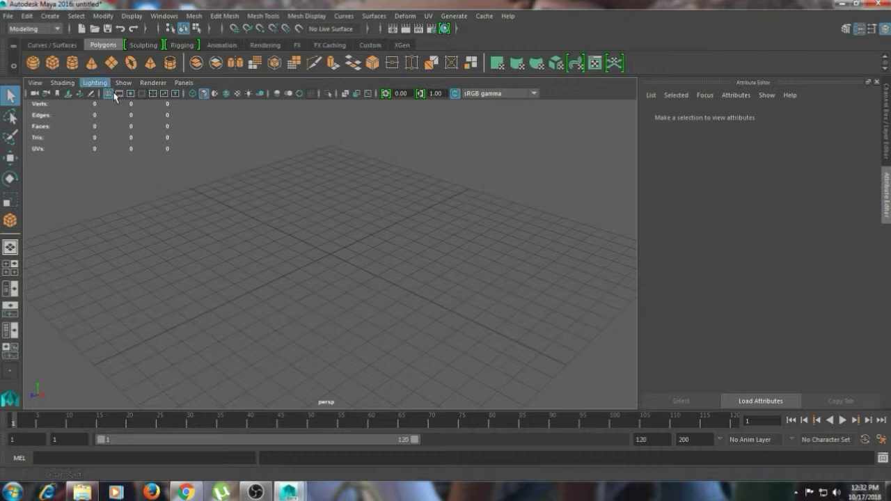
- Swap the shelf cube for a polygon cylinder and move it back along Z
click(58, 69)
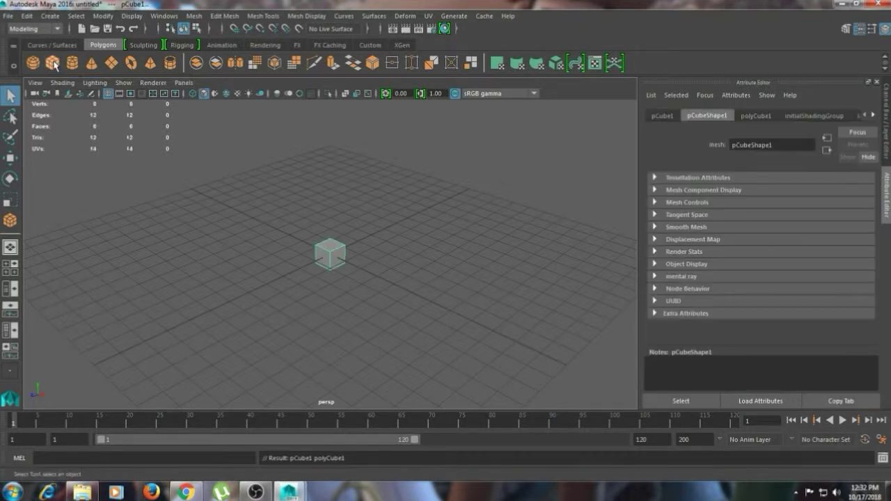
click(72, 63)
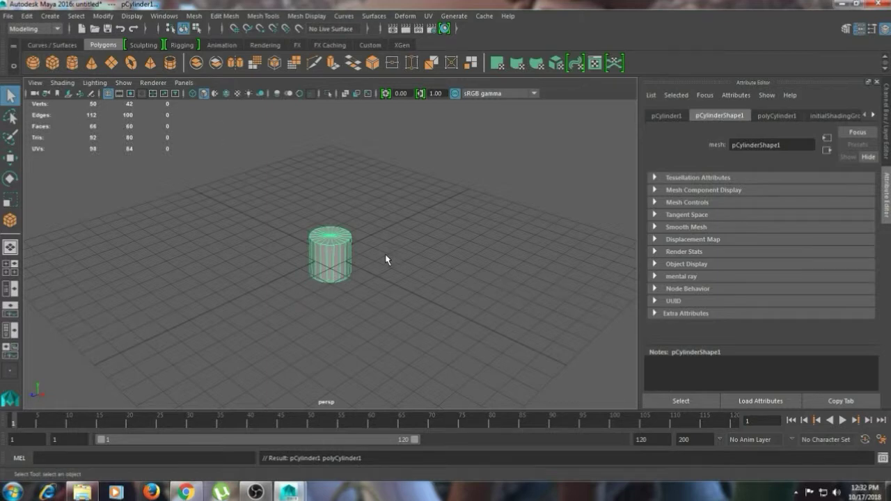
click(343, 252)
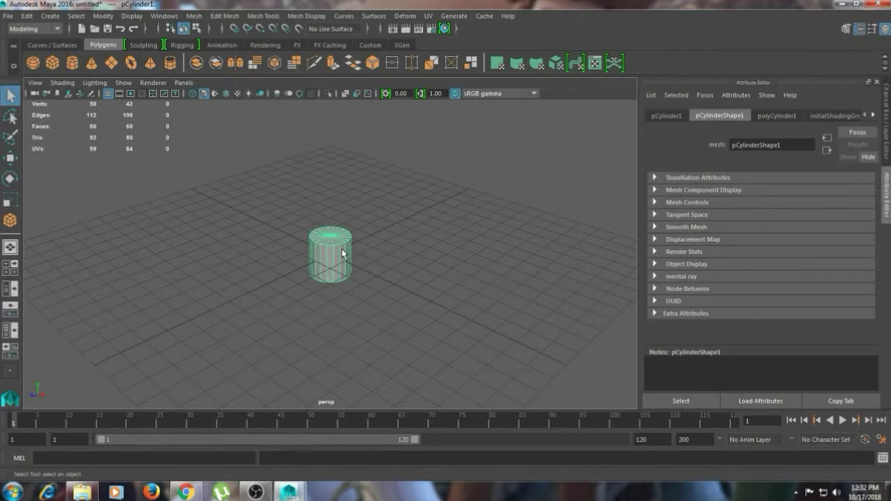
key(w)
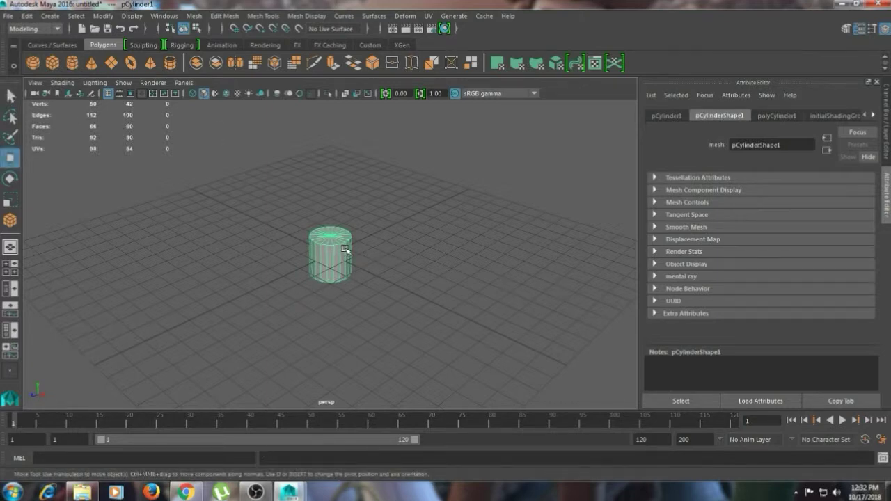
click(344, 251)
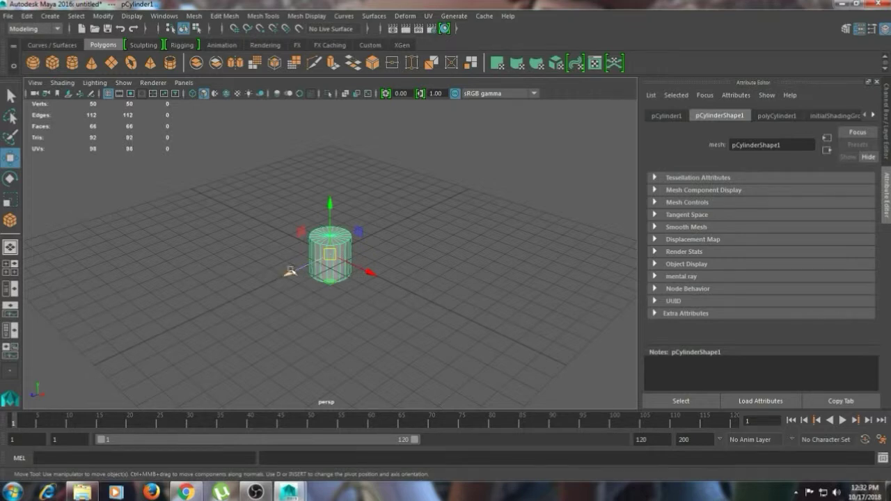
drag(289, 271, 349, 244)
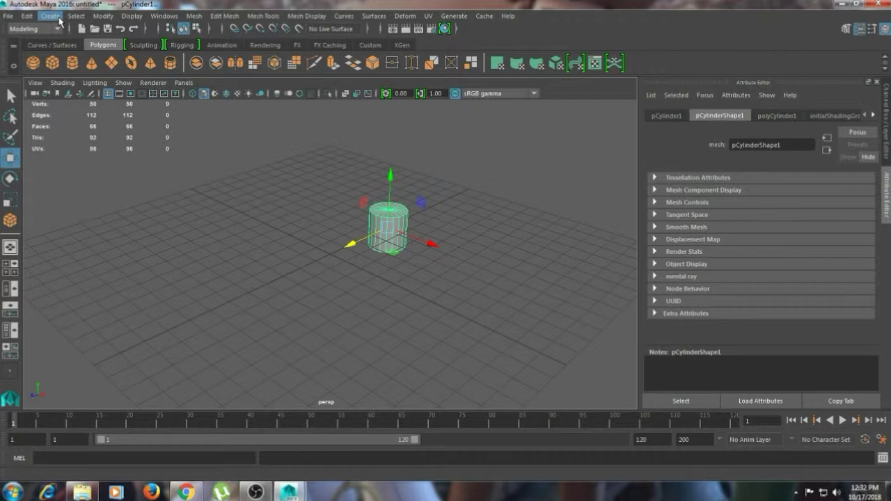
- Enable Interactive Creation for polygon primitives and drag out a test cube on the grid
click(59, 19)
mouse_move(83, 55)
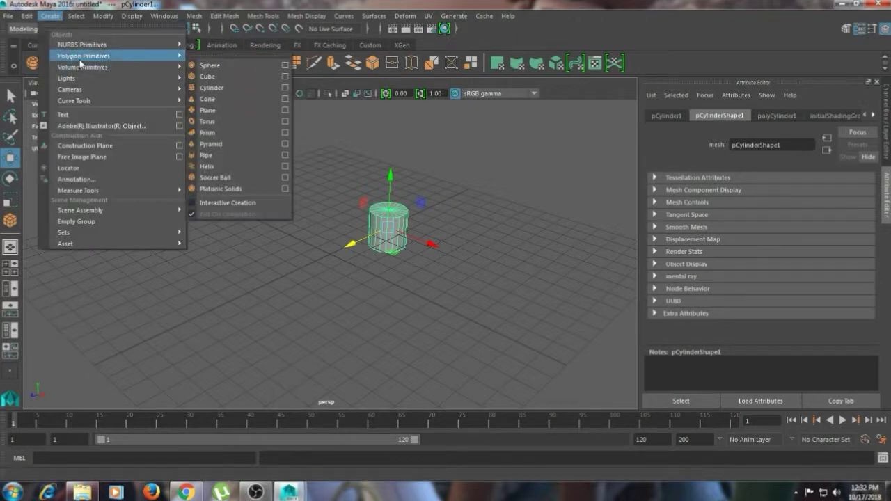
click(195, 205)
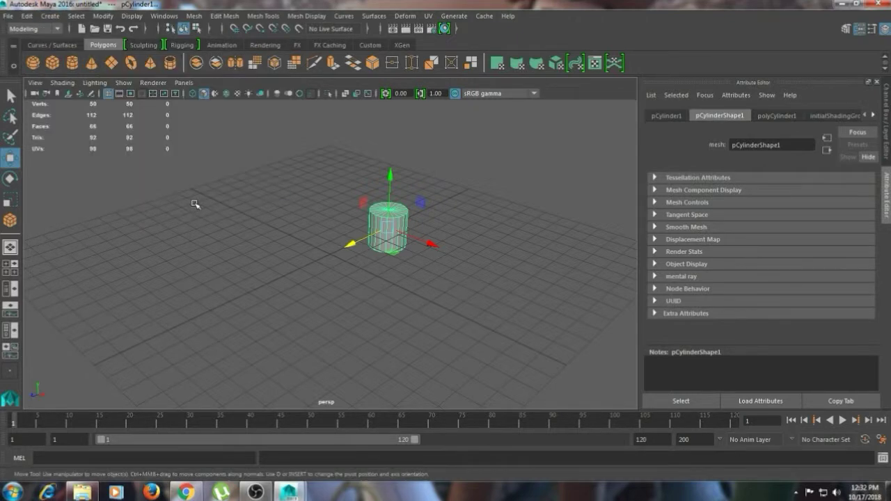
click(61, 66)
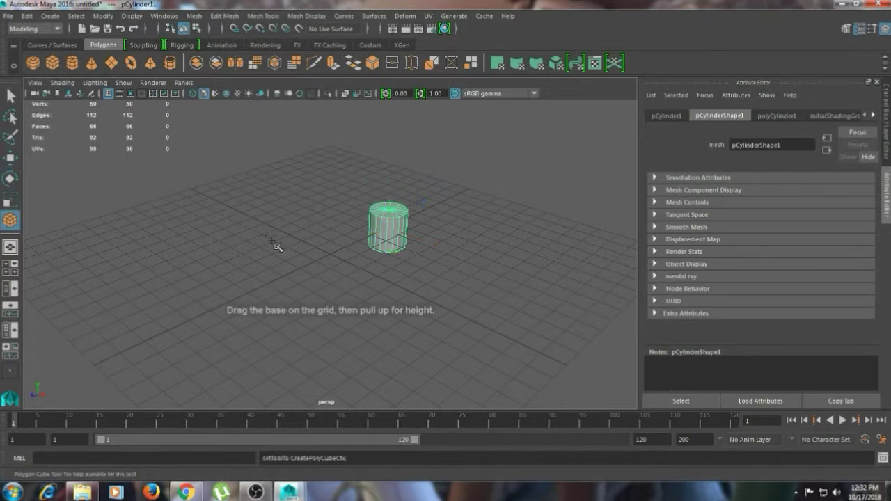
mouse_move(268, 244)
mouse_down()
mouse_move(275, 317)
mouse_move(305, 183)
mouse_up()
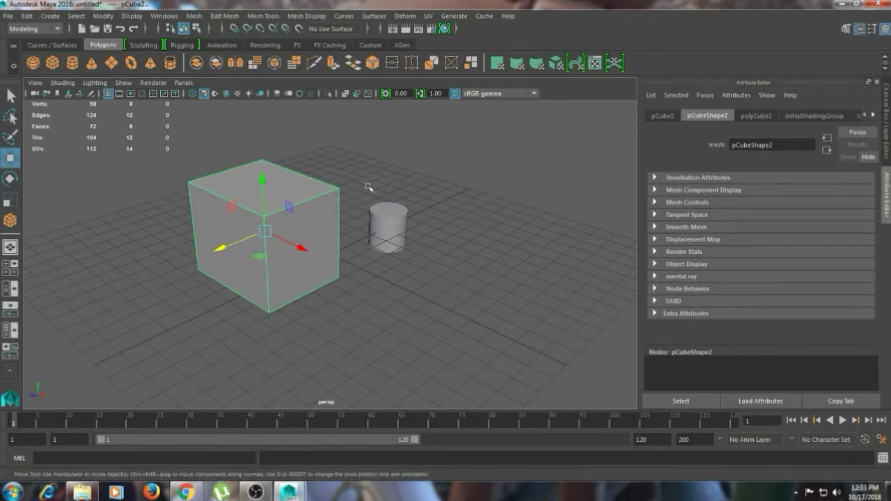
- Delete the cylinder and the drawn cube pCube2
drag(368, 186, 459, 280)
key(Delete)
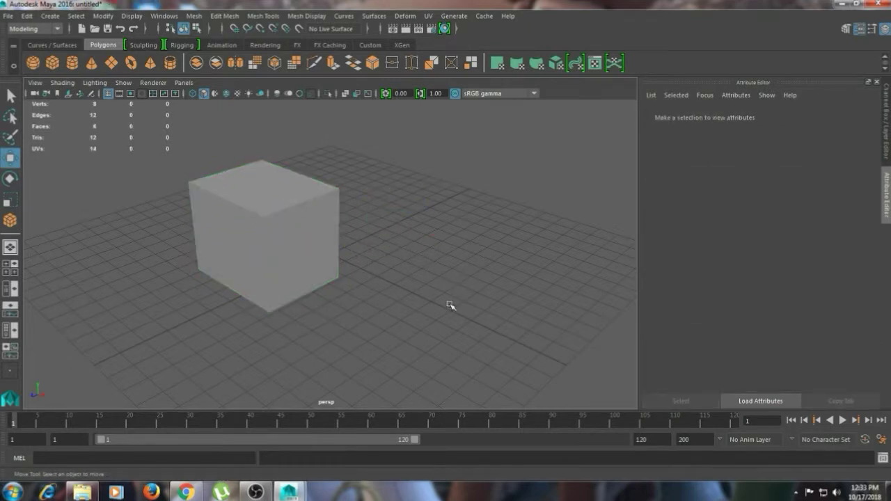
click(328, 213)
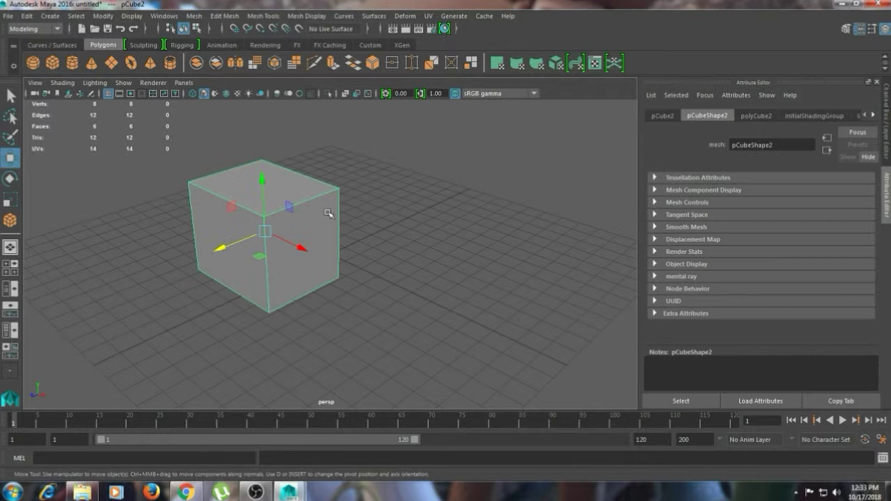
key(Delete)
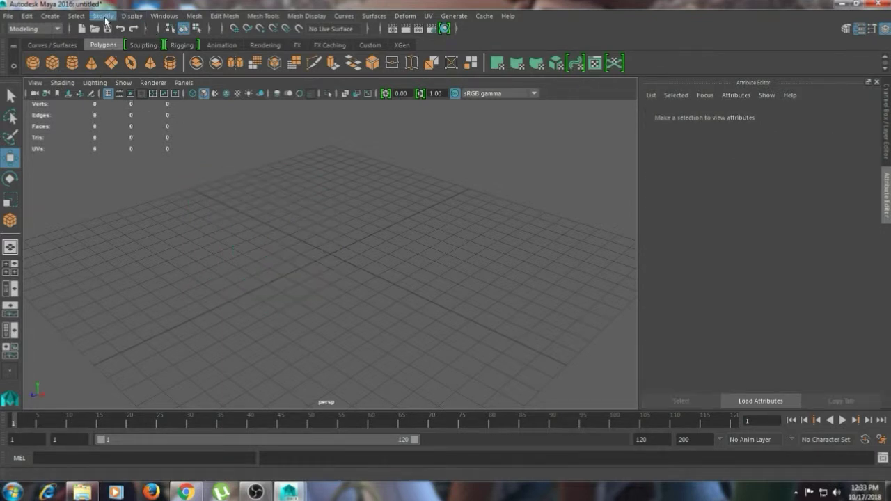
- In Preferences > Undo, set the queue to Infinite and save
click(160, 17)
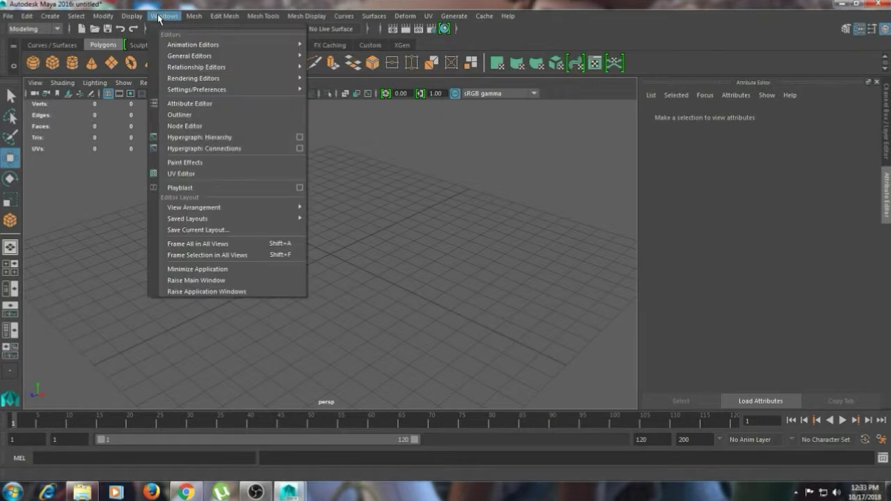
mouse_move(196, 89)
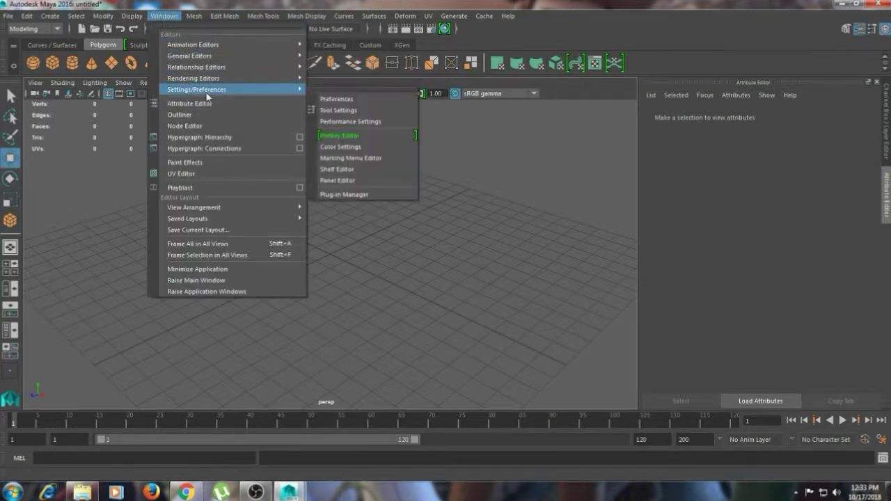
click(335, 105)
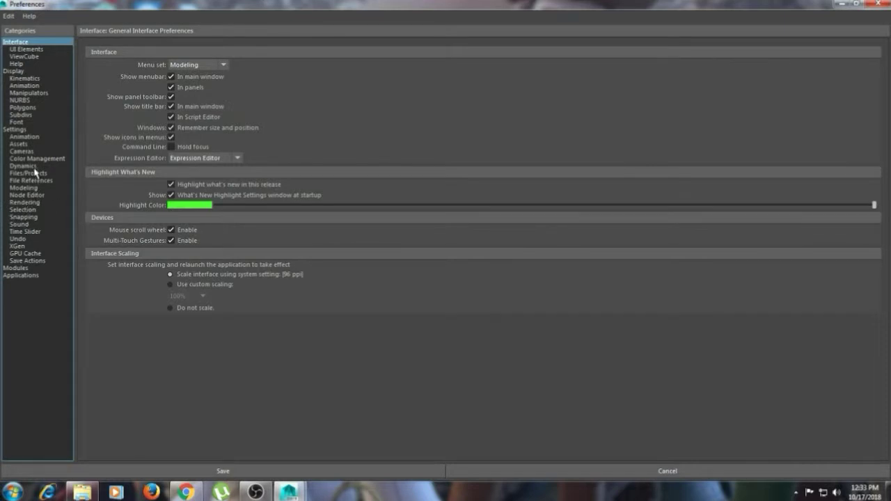
click(16, 240)
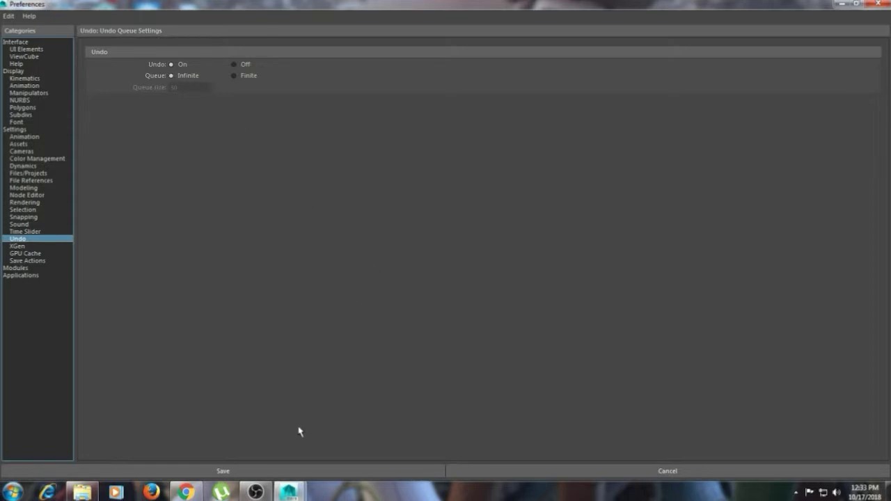
click(313, 471)
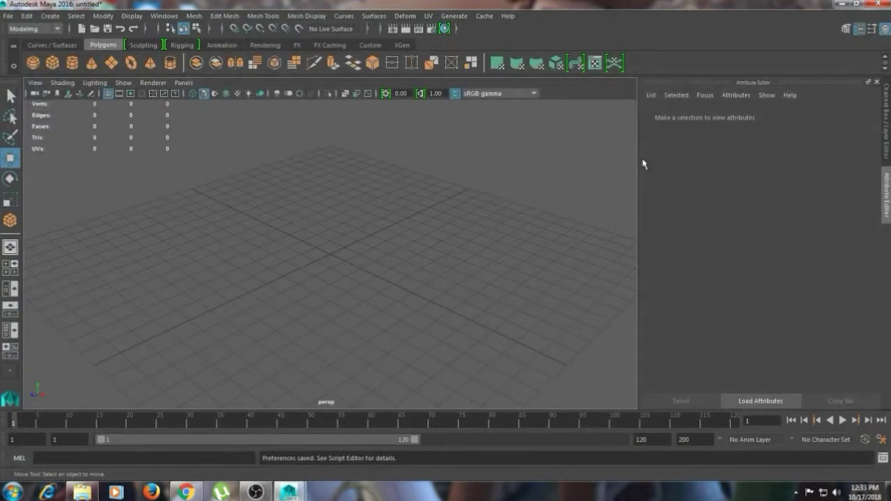
drag(266, 229, 374, 352)
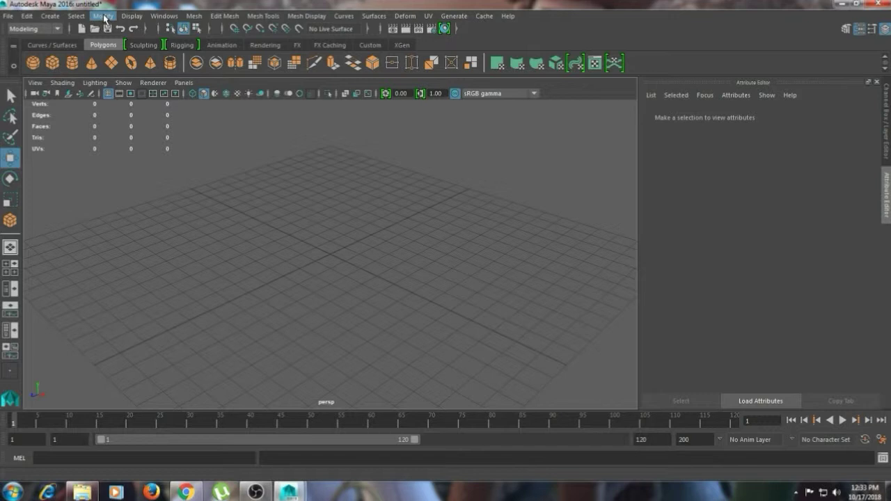
- In Files/Projects preferences, enable AutoSave with a 10-minute interval and save
click(160, 15)
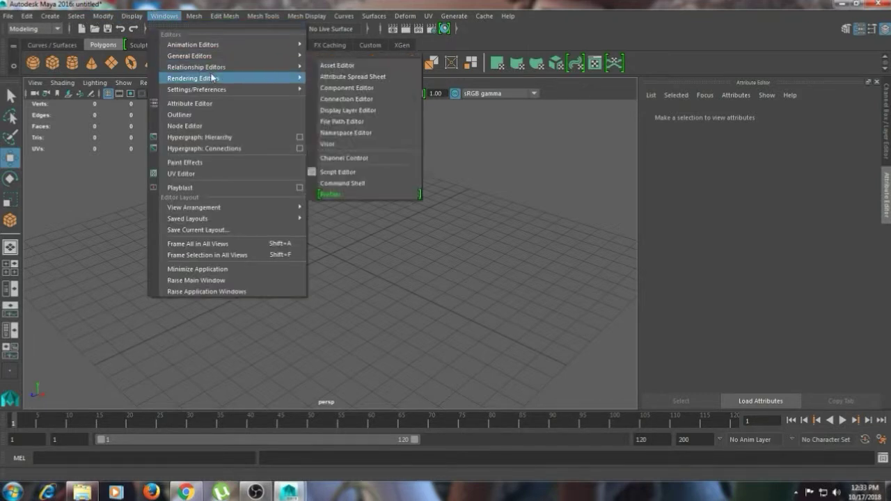
mouse_move(197, 89)
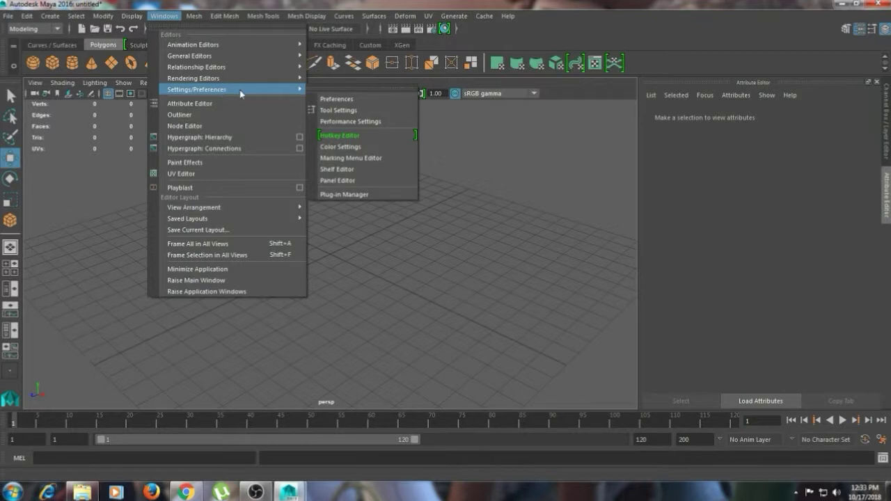
click(334, 102)
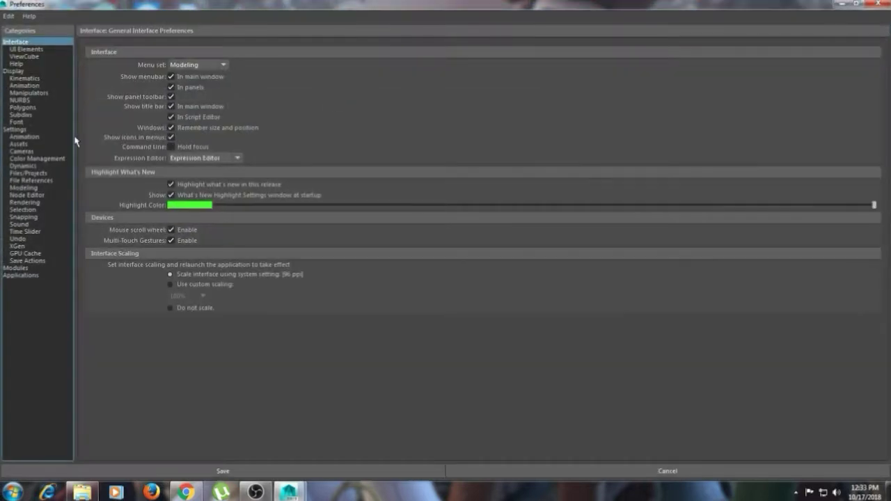
click(31, 173)
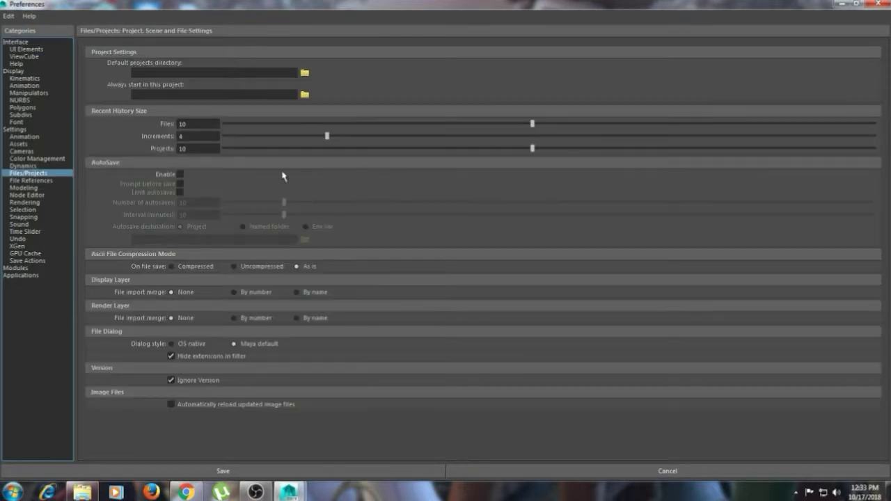
click(181, 175)
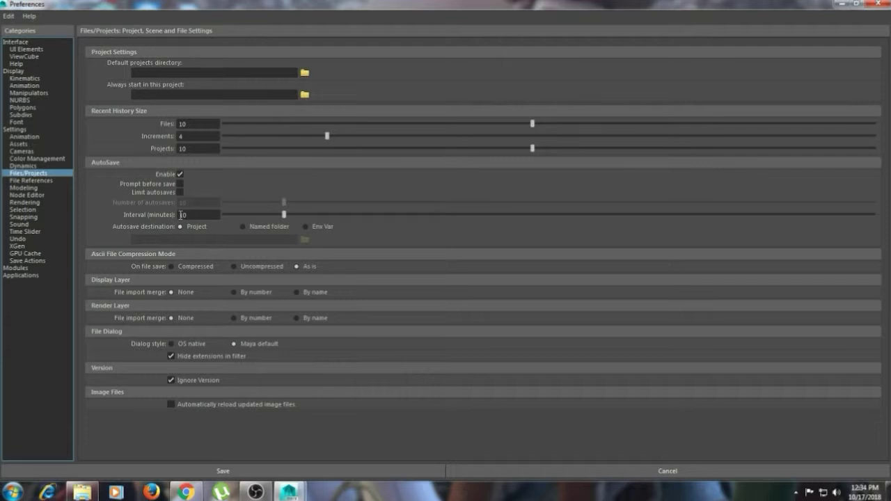
drag(178, 214, 189, 215)
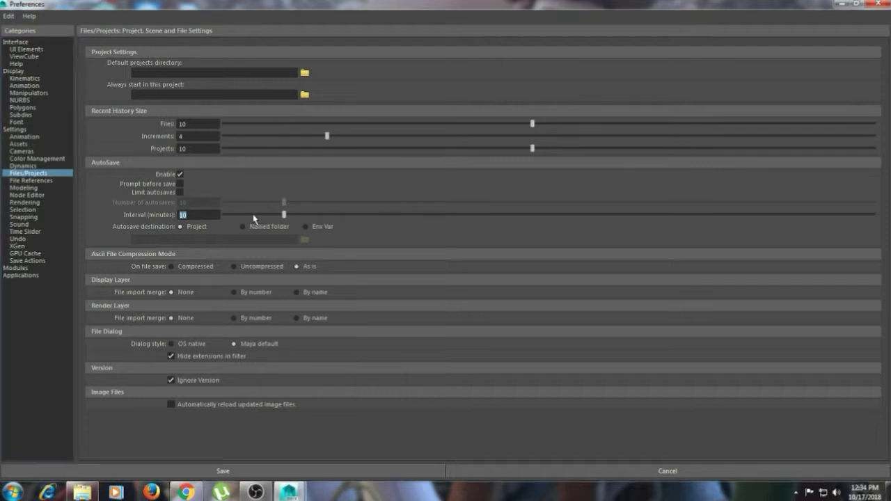
mouse_move(284, 215)
mouse_down()
mouse_move(403, 217)
mouse_move(284, 220)
mouse_up()
click(179, 174)
click(230, 471)
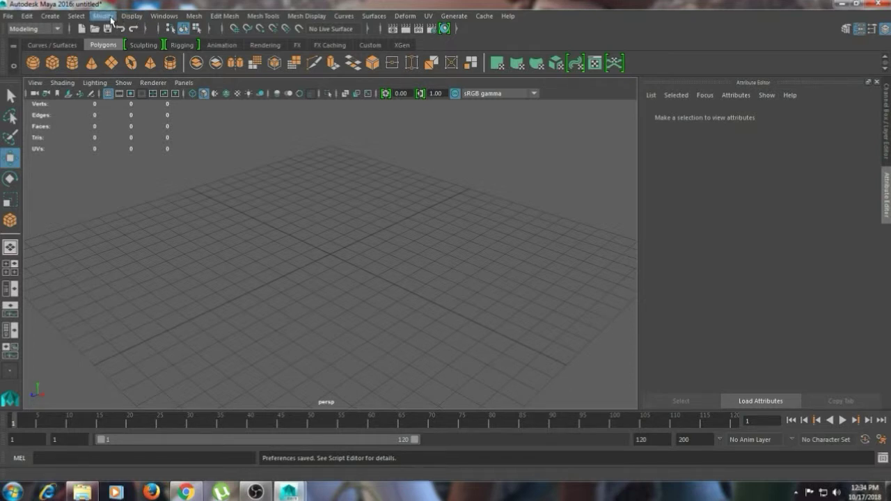
click(160, 17)
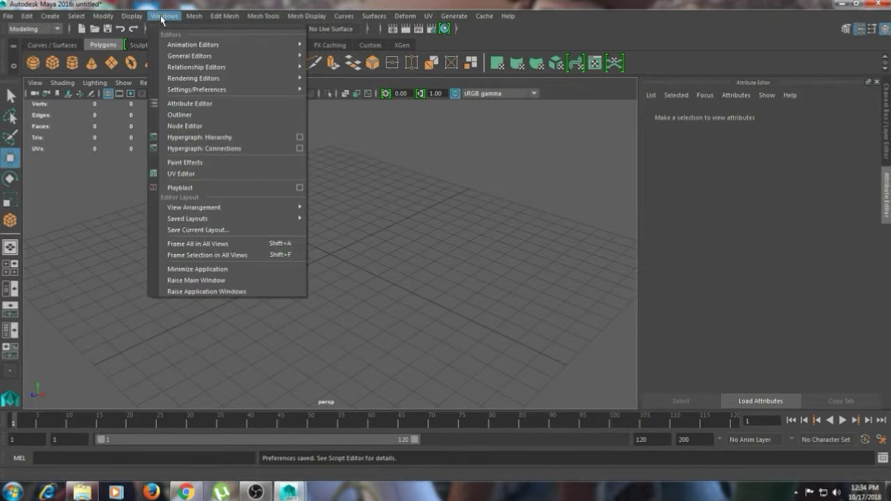
mouse_move(196, 89)
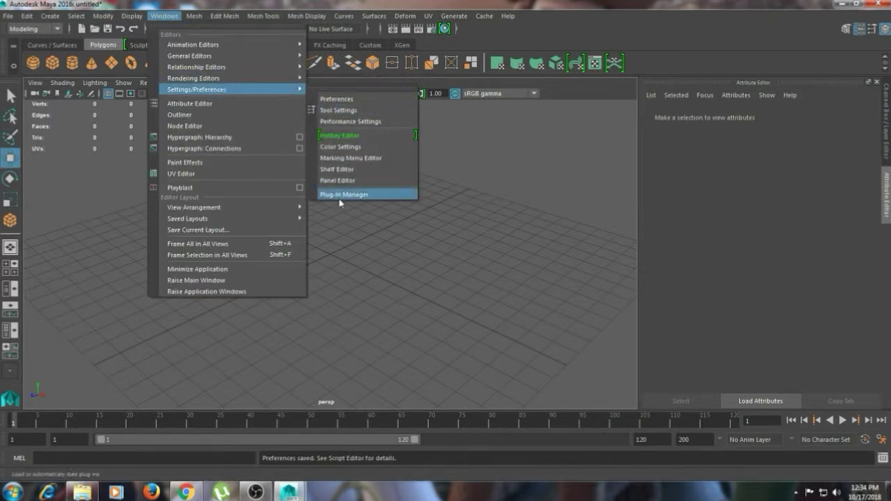
click(341, 198)
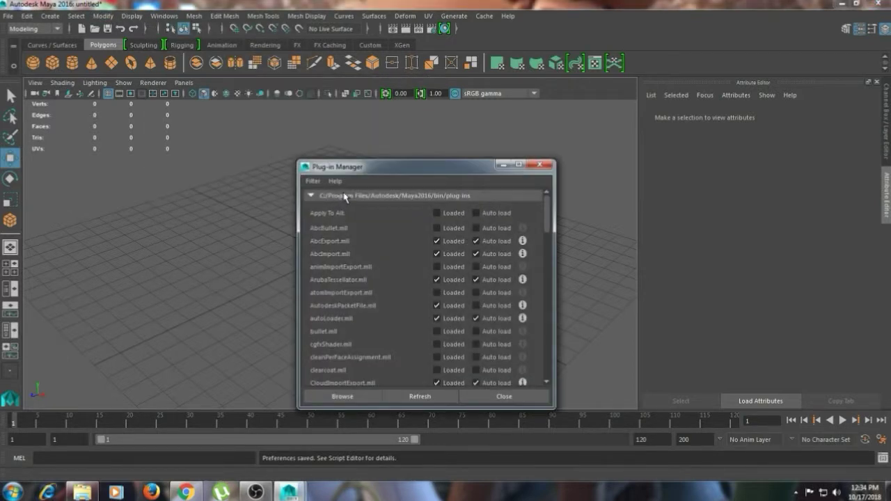
scroll(393, 281, down, 1)
scroll(392, 279, down, 1)
scroll(389, 279, down, 1)
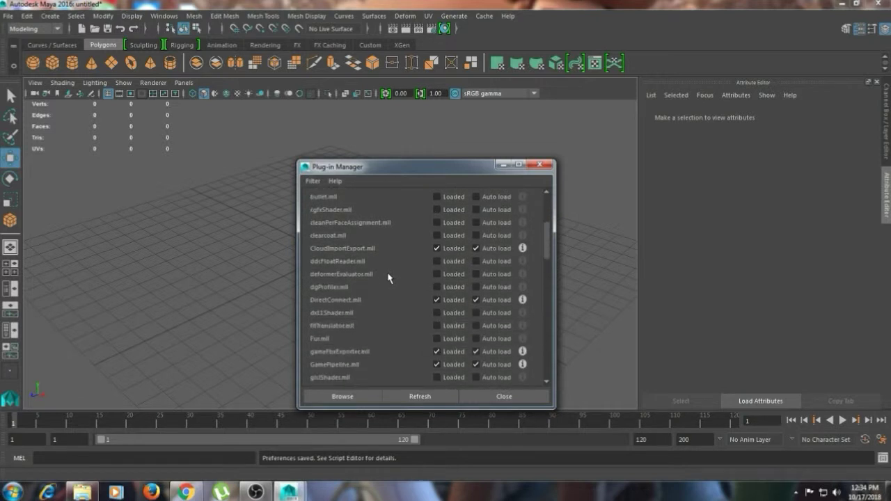
scroll(387, 278, down, 2)
scroll(387, 277, down, 1)
scroll(388, 278, down, 1)
scroll(387, 277, down, 1)
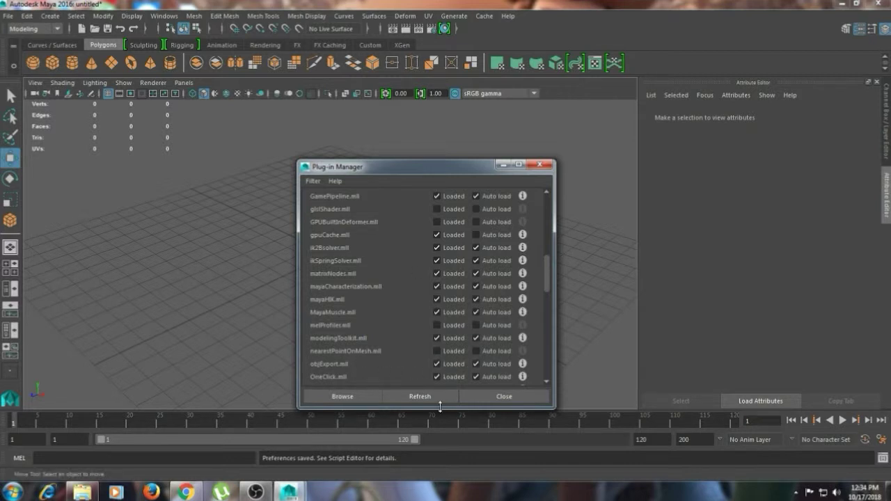
- Close the Plug-in Manager and drag out a test polygon cube on the grid
click(496, 394)
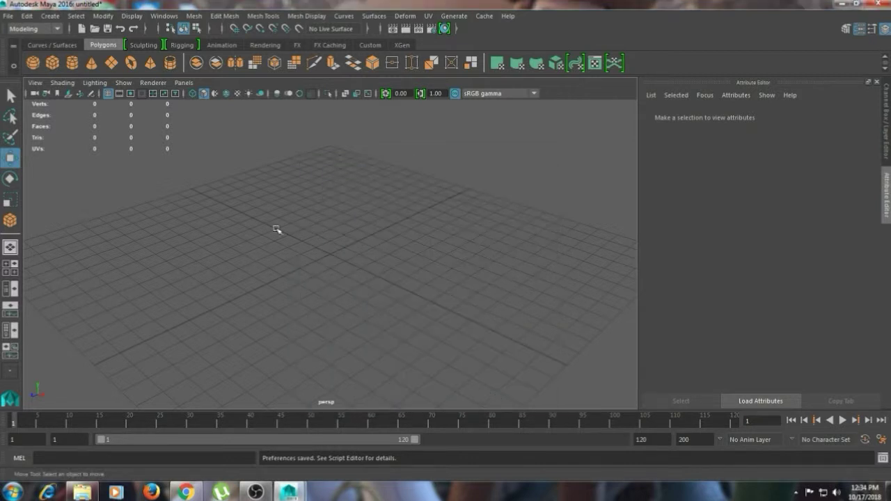
click(12, 16)
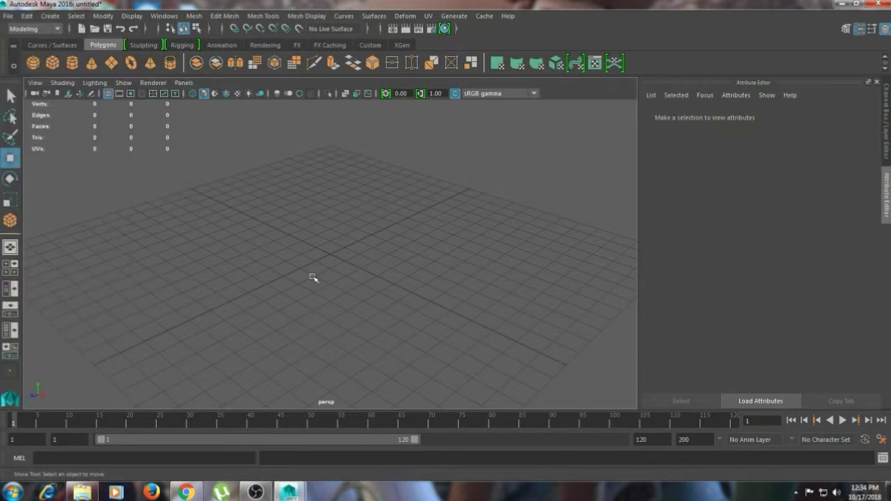
click(52, 63)
mouse_move(367, 291)
mouse_down()
mouse_move(310, 280)
mouse_move(300, 205)
mouse_up()
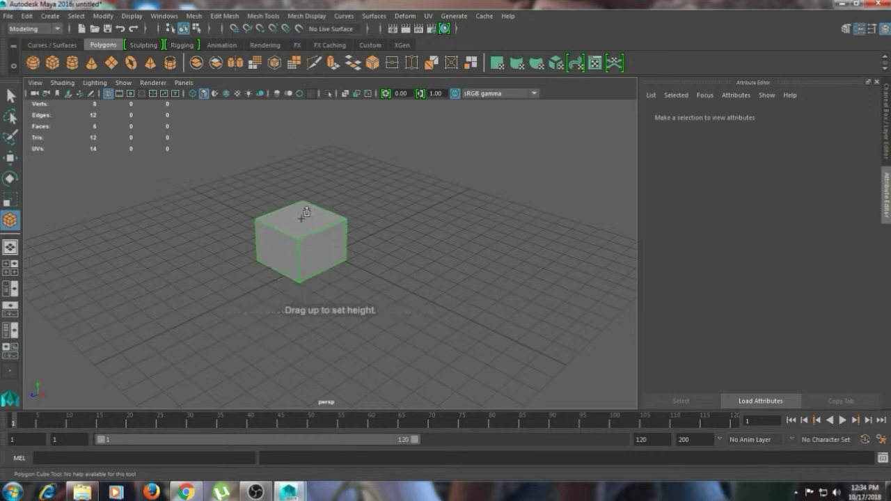
- Confirm Export All options list OBJexport as the file type, then cancel
click(7, 16)
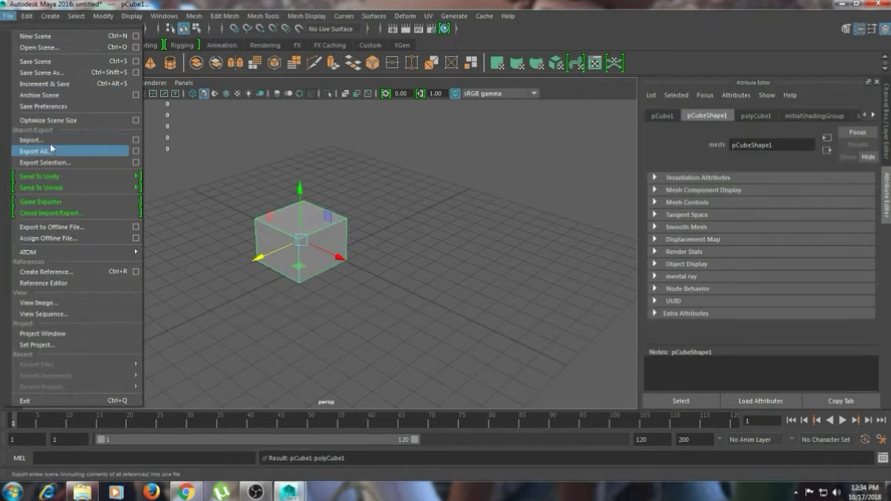
click(136, 151)
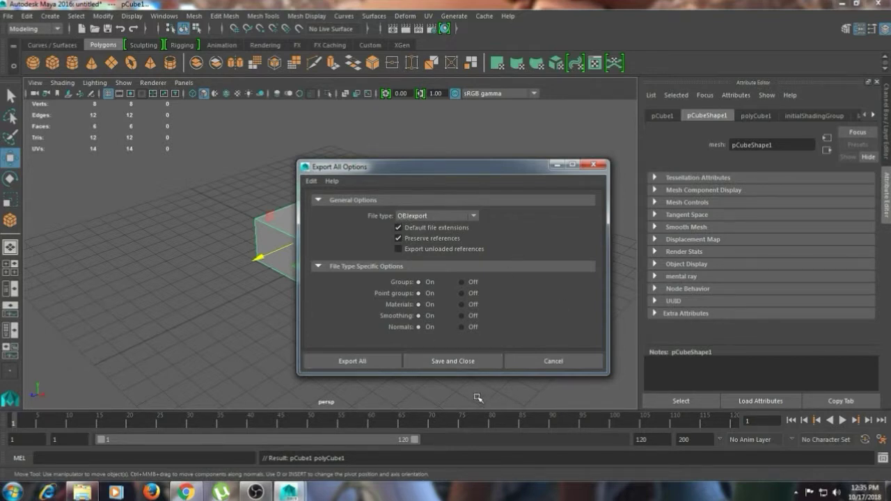
click(572, 362)
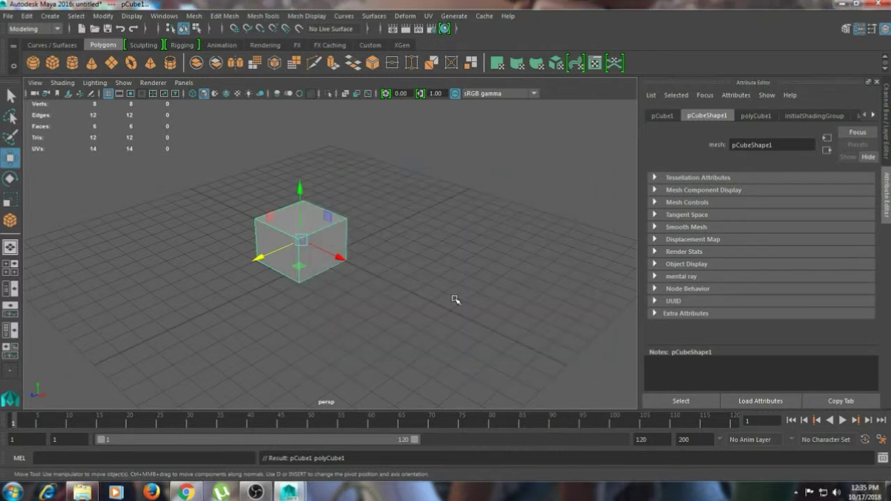
- Delete the selected test cube pCube1
key(Delete)
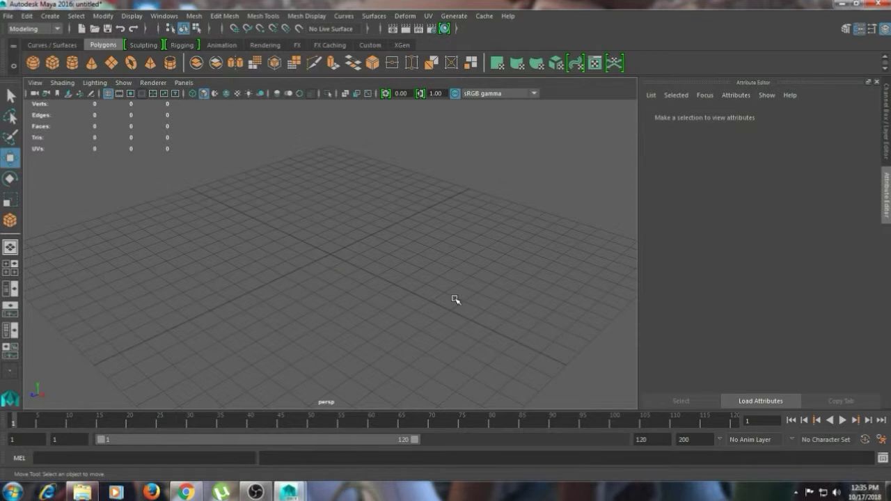